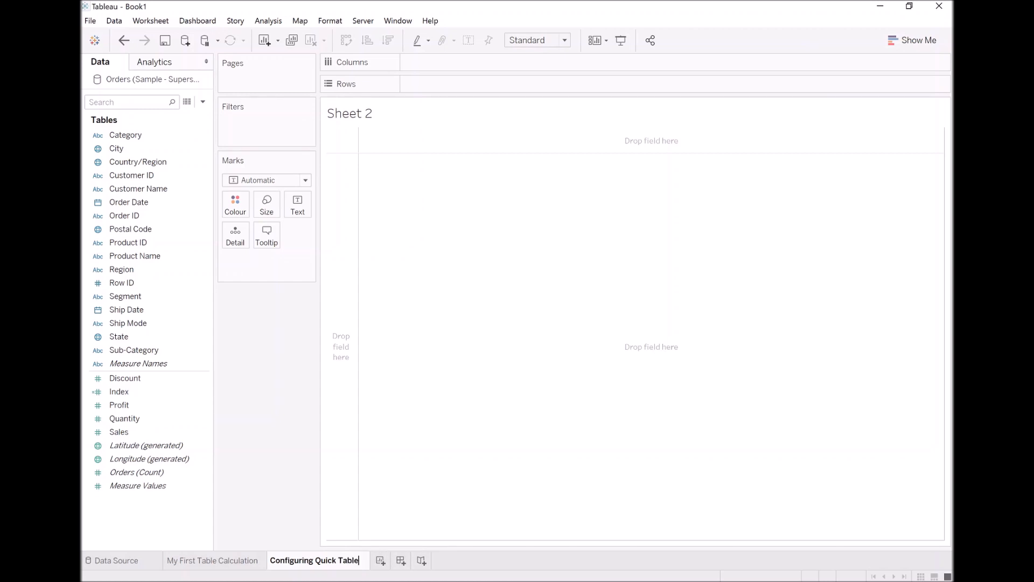
Finish typing the Sheet 2 tab name as 'Configuring Quick Table Calculations'.
{"action": "type", "text": "ons"}
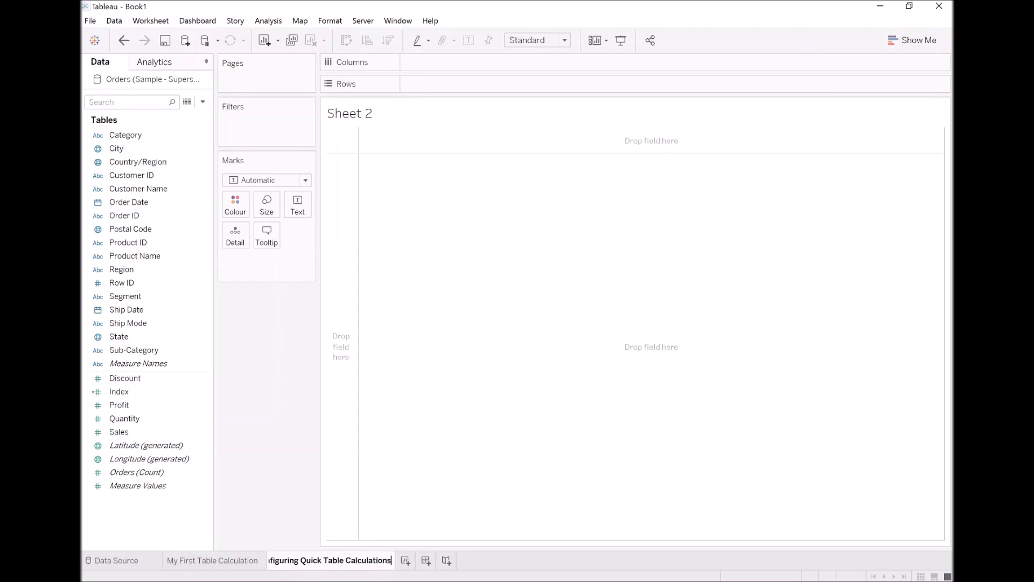
Confirm 'Configuring Quick Table Calculations' as the worksheet name.
{"action": "key", "text": "Return"}
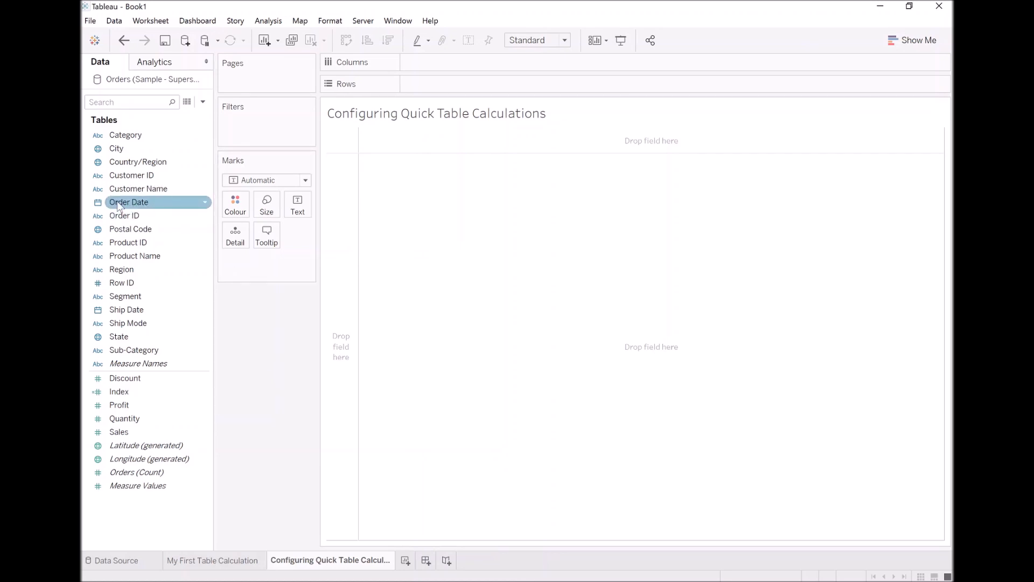
Plot SUM(Sales) against continuous Month of Order Date, with SUM(Sales) duplicated on Rows.
{"action": "left_click_drag", "start_coordinate": [121, 201], "coordinate": [421, 64]}
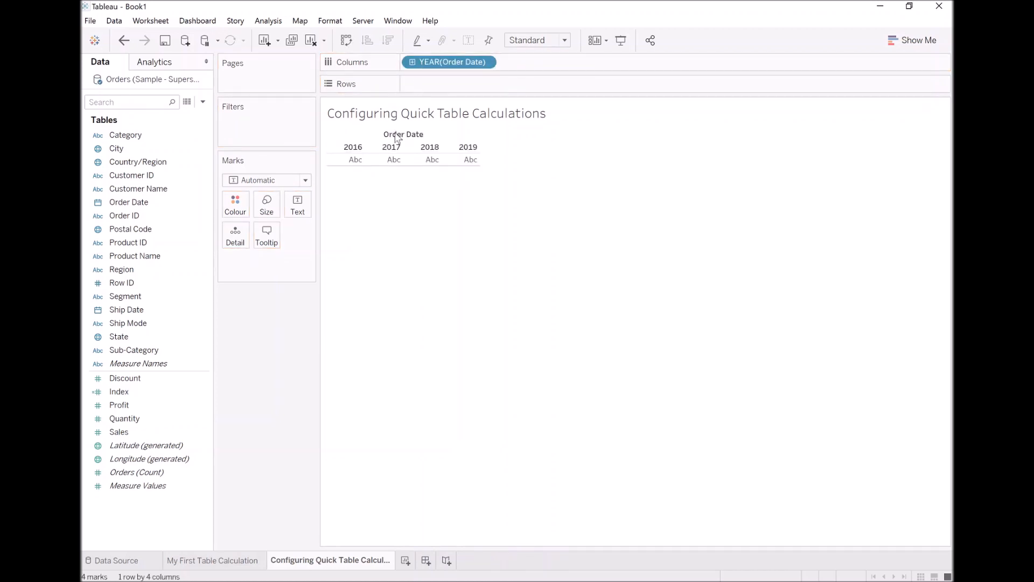
{"action": "left_click_drag", "start_coordinate": [153, 430], "coordinate": [455, 84]}
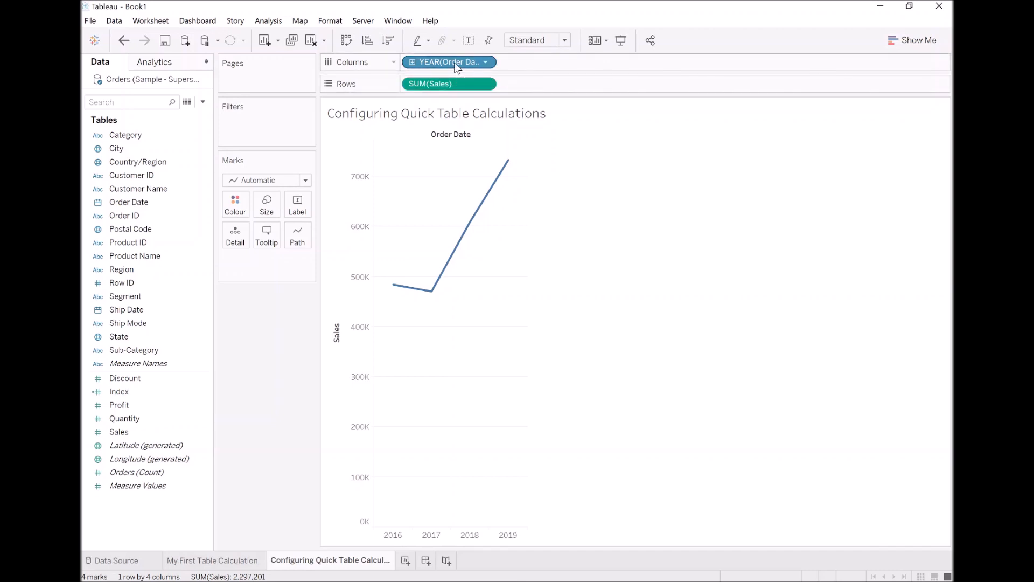
{"action": "right_click", "coordinate": [454, 62]}
{"action": "left_click", "coordinate": [577, 327]}
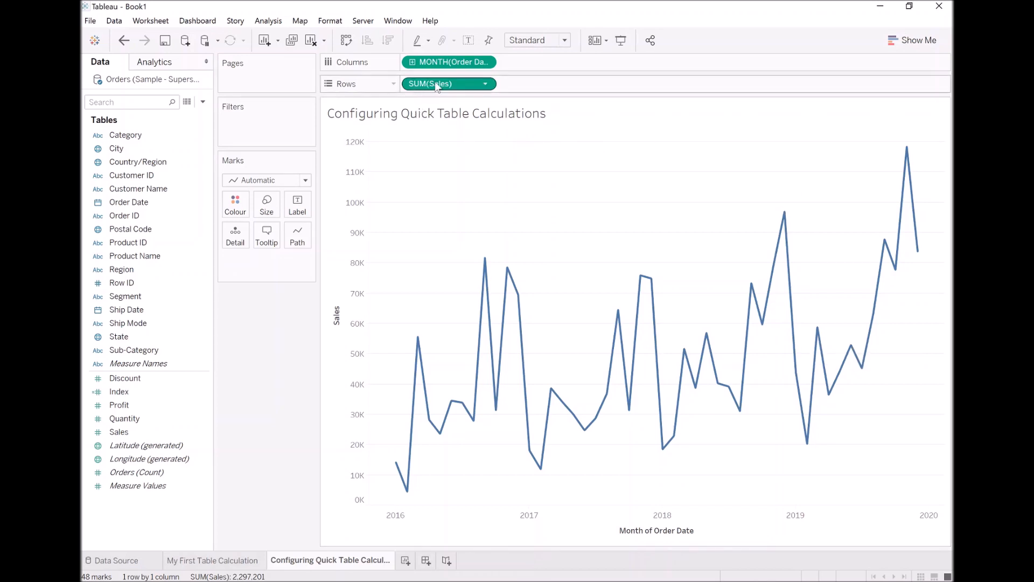
{"action": "left_click_drag", "start_coordinate": [447, 84], "coordinate": [529, 90], "text": "ctrl"}
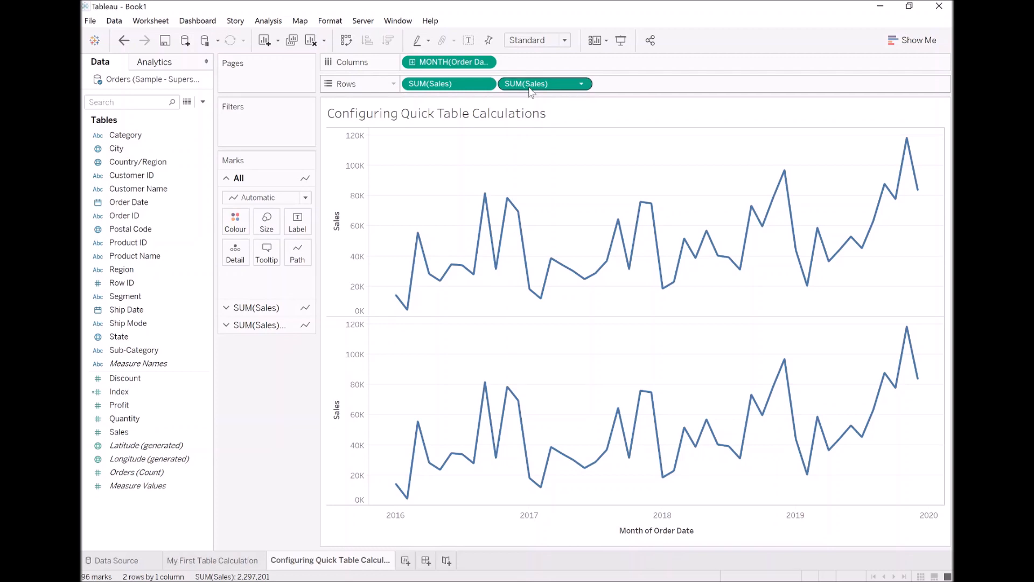
Apply a Running Total quick table calculation to the second SUM(Sales) pill.
{"action": "right_click", "coordinate": [534, 88]}
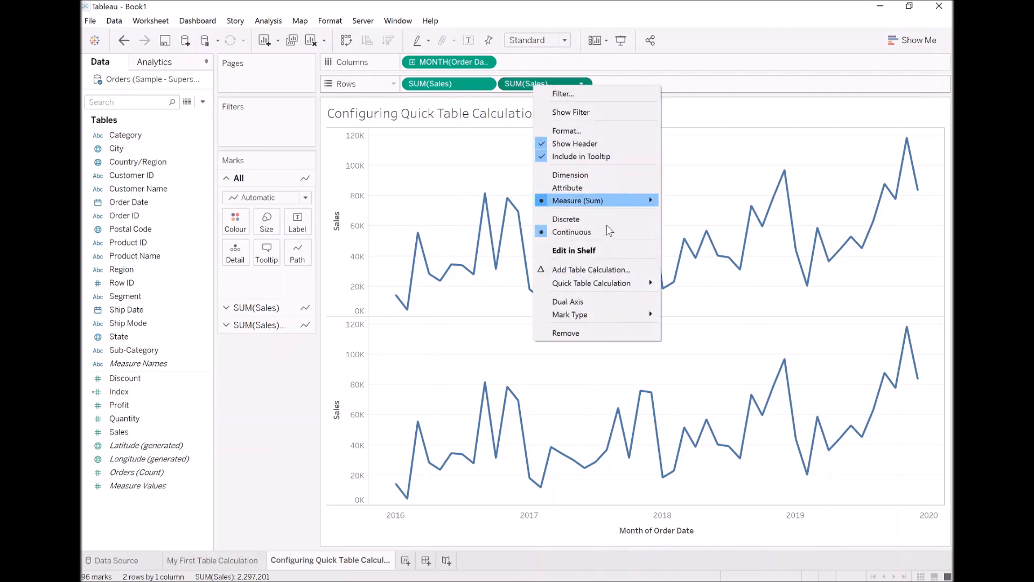
{"action": "mouse_move", "coordinate": [619, 286]}
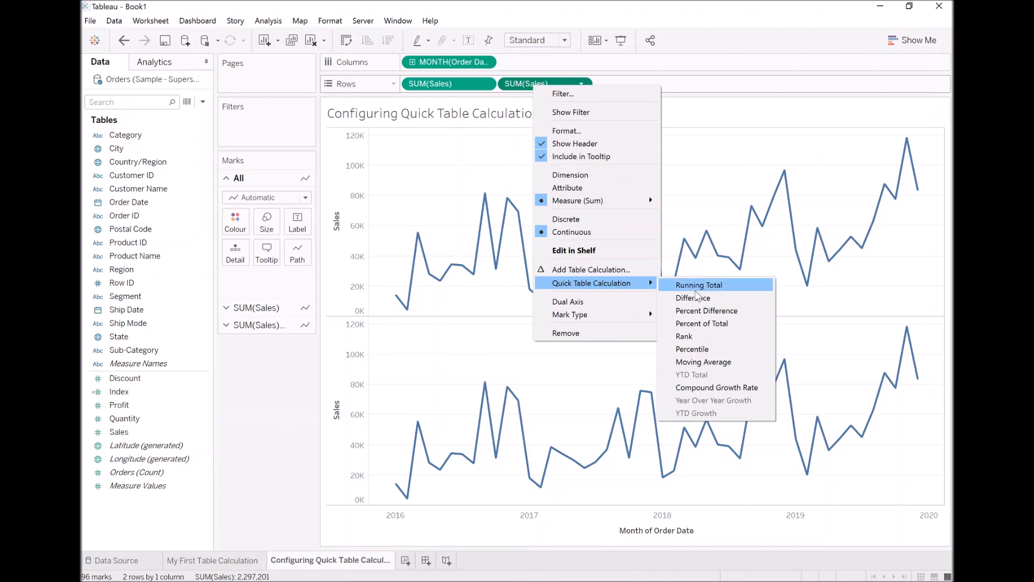
{"action": "left_click", "coordinate": [727, 285]}
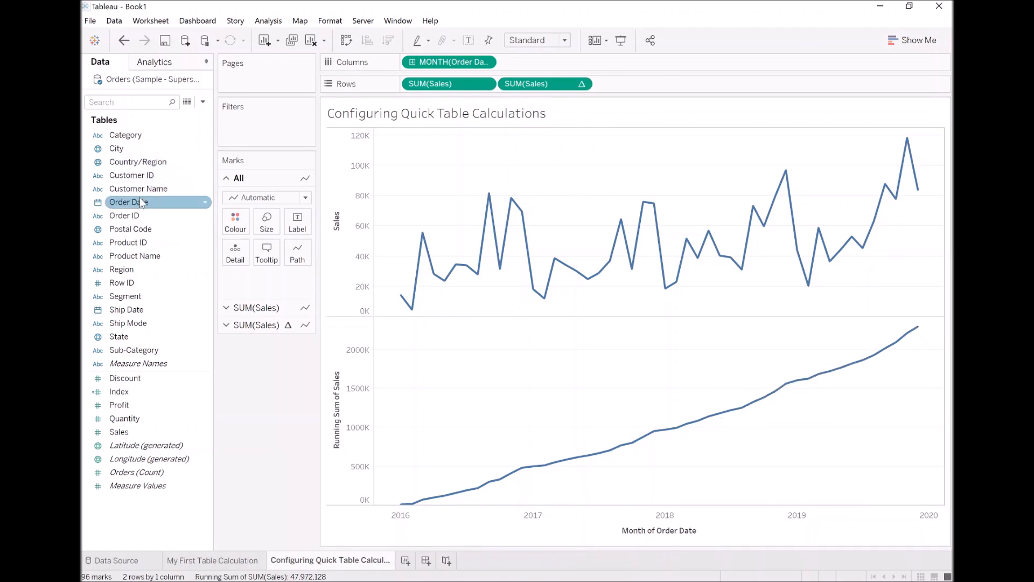
Split panes by YEAR(Order Date), compute the running total using Pane (across), and use Bar marks.
{"action": "left_click_drag", "start_coordinate": [144, 202], "coordinate": [413, 71]}
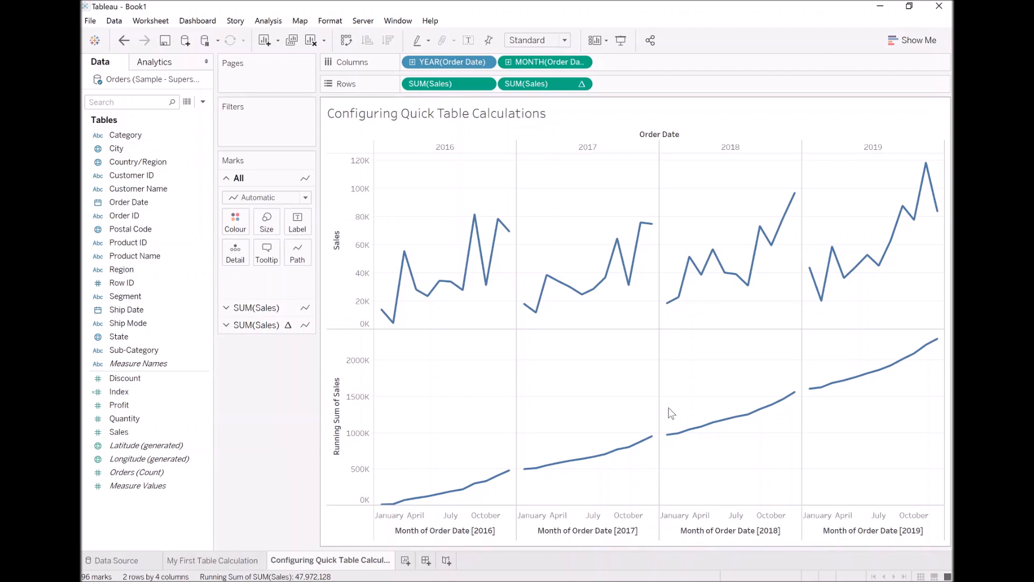
{"action": "right_click", "coordinate": [539, 89]}
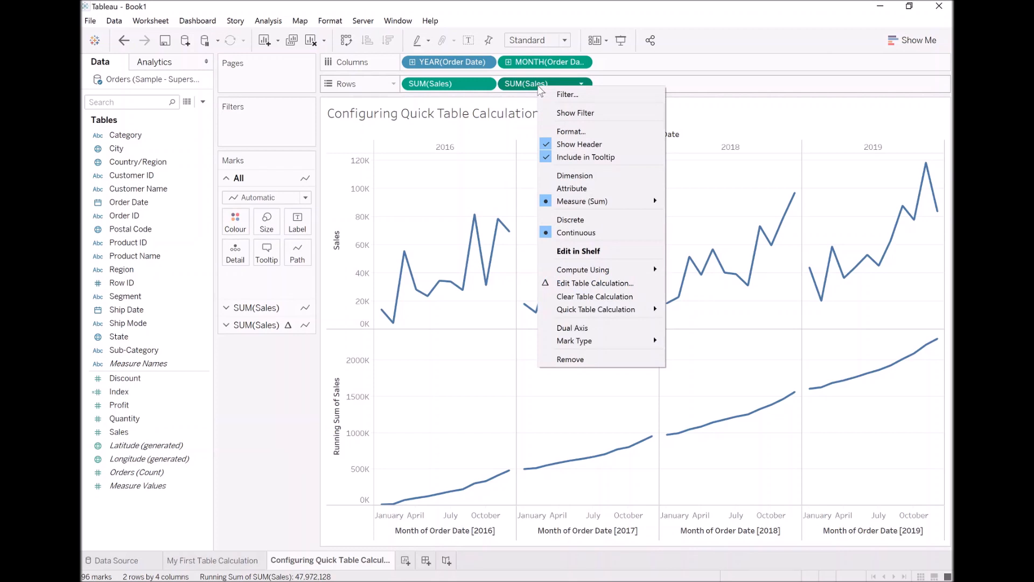
{"action": "mouse_move", "coordinate": [638, 269]}
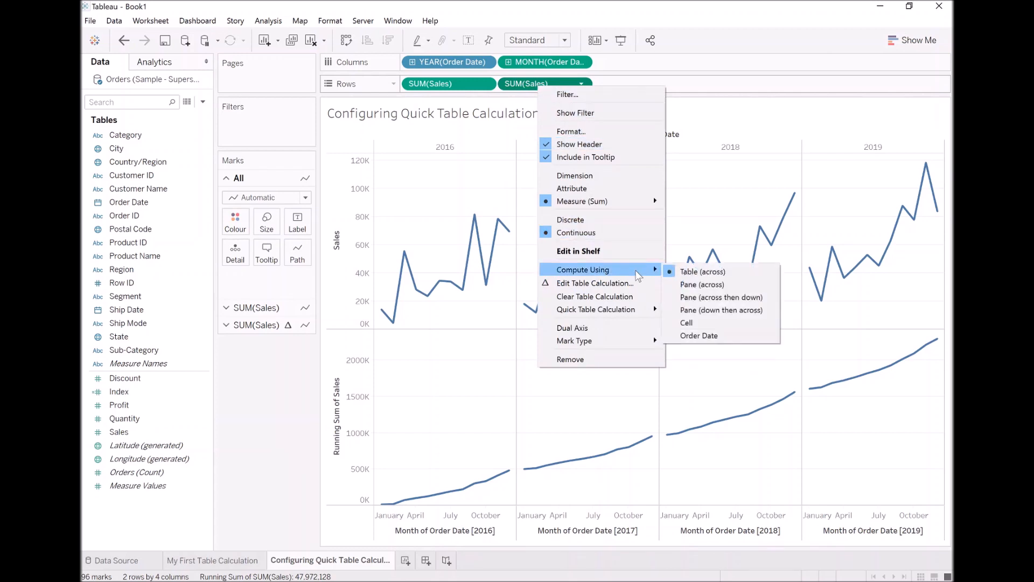
{"action": "left_click", "coordinate": [720, 284]}
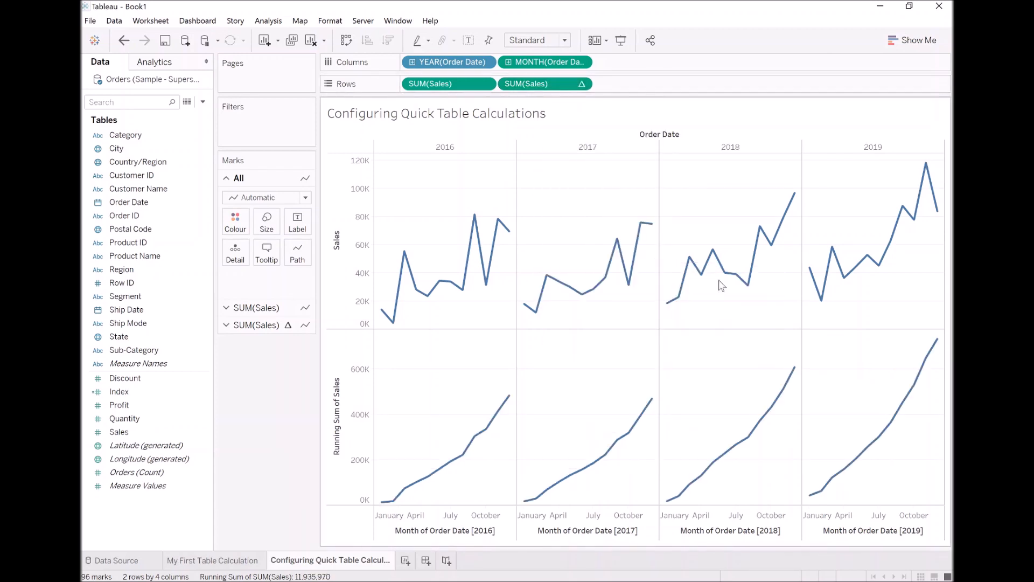
{"action": "left_click", "coordinate": [269, 198]}
{"action": "left_click", "coordinate": [273, 226]}
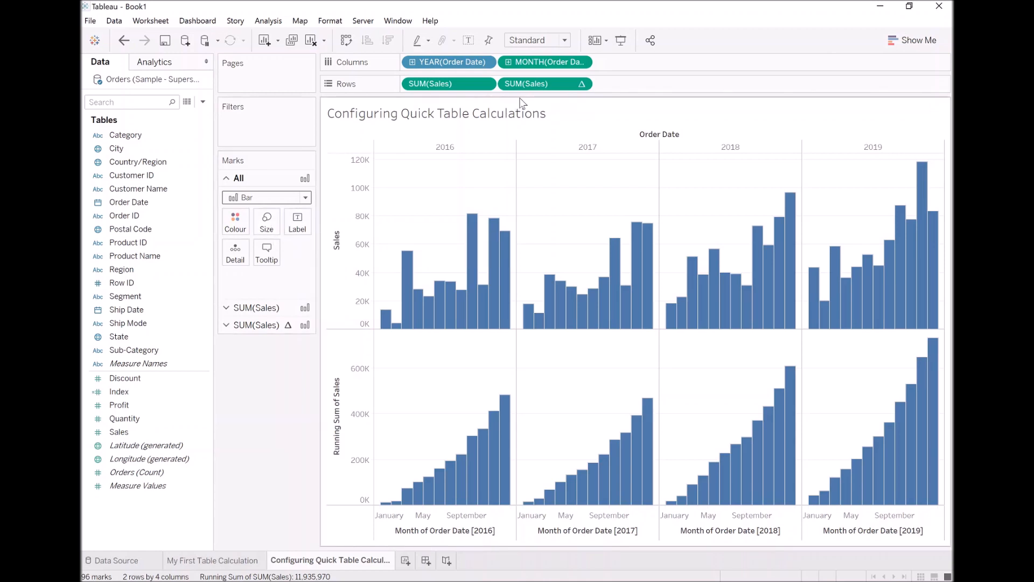
Edit the running sum's table calculation: Running Total of Sum, computed using Specific Dimensions (Month of Order Date).
{"action": "right_click", "coordinate": [544, 86]}
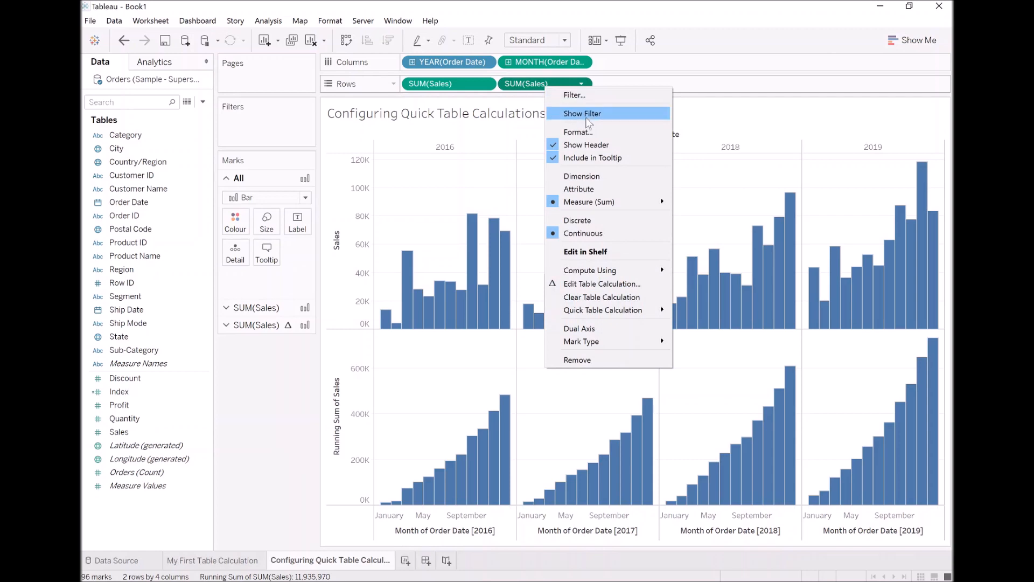
{"action": "left_click", "coordinate": [620, 283]}
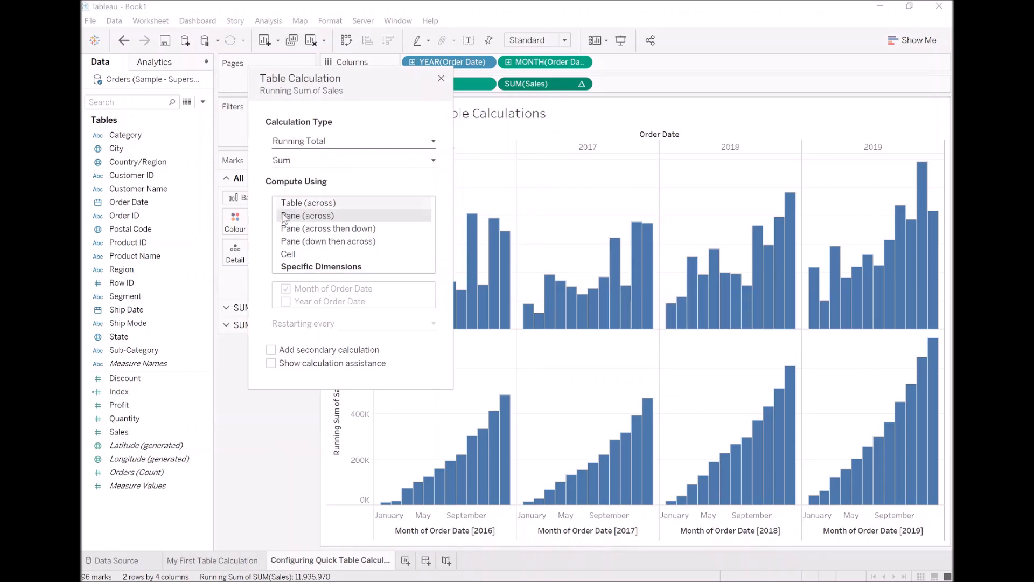
{"action": "left_click", "coordinate": [351, 141]}
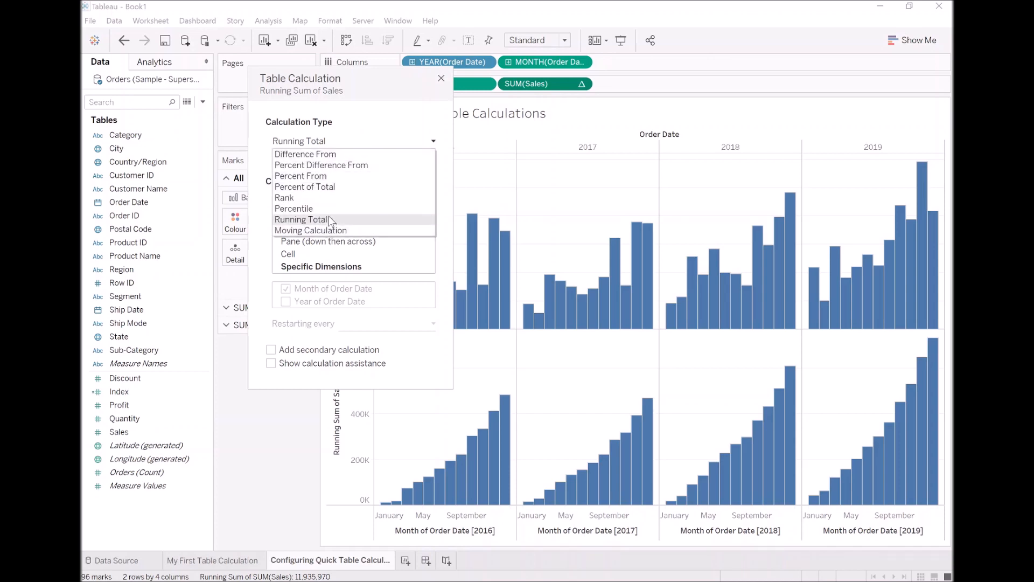
{"action": "left_click", "coordinate": [365, 128]}
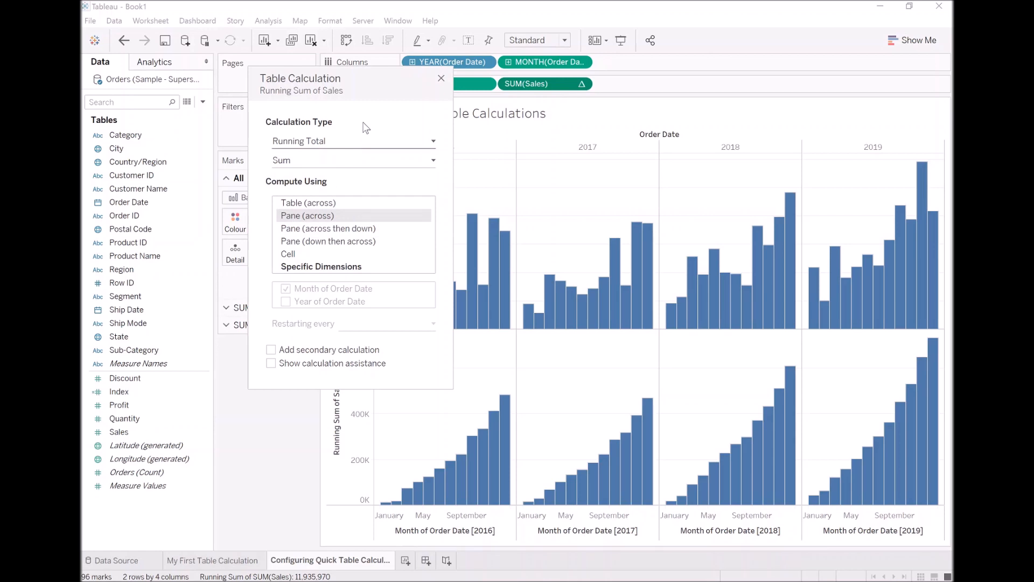
{"action": "left_click", "coordinate": [362, 160]}
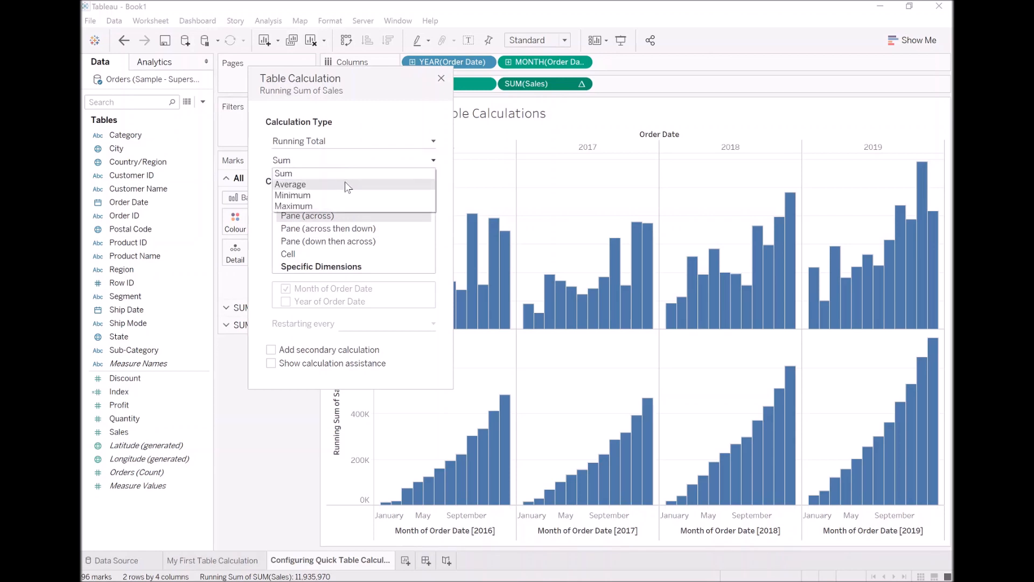
{"action": "left_click", "coordinate": [344, 184]}
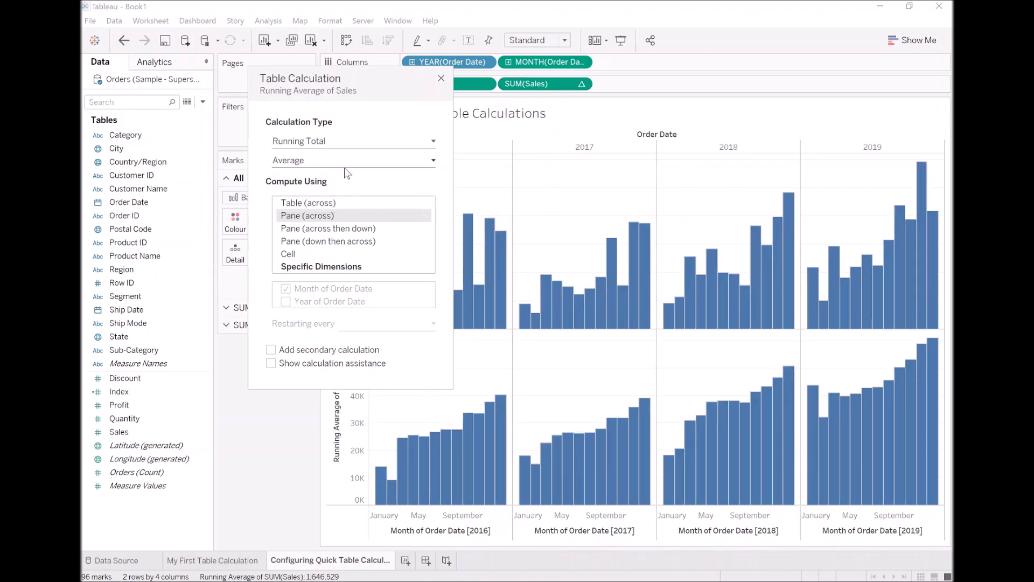
{"action": "left_click", "coordinate": [345, 166]}
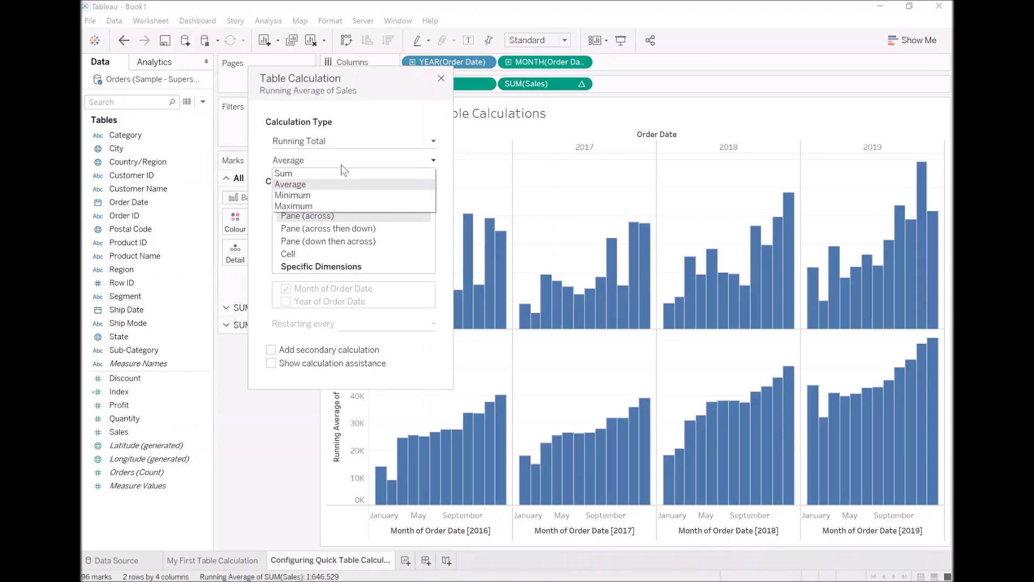
{"action": "left_click", "coordinate": [336, 173]}
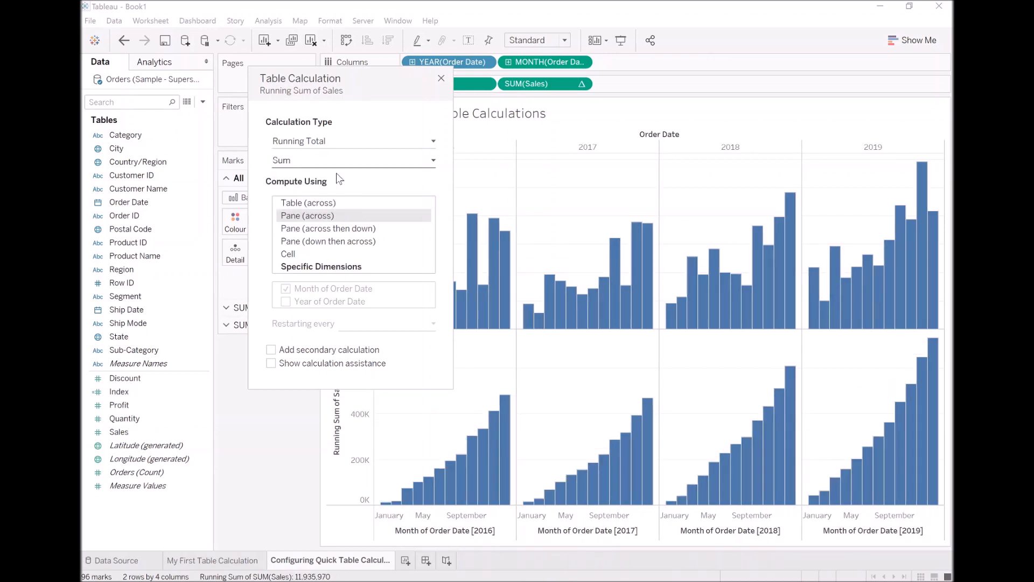
{"action": "left_click", "coordinate": [321, 267]}
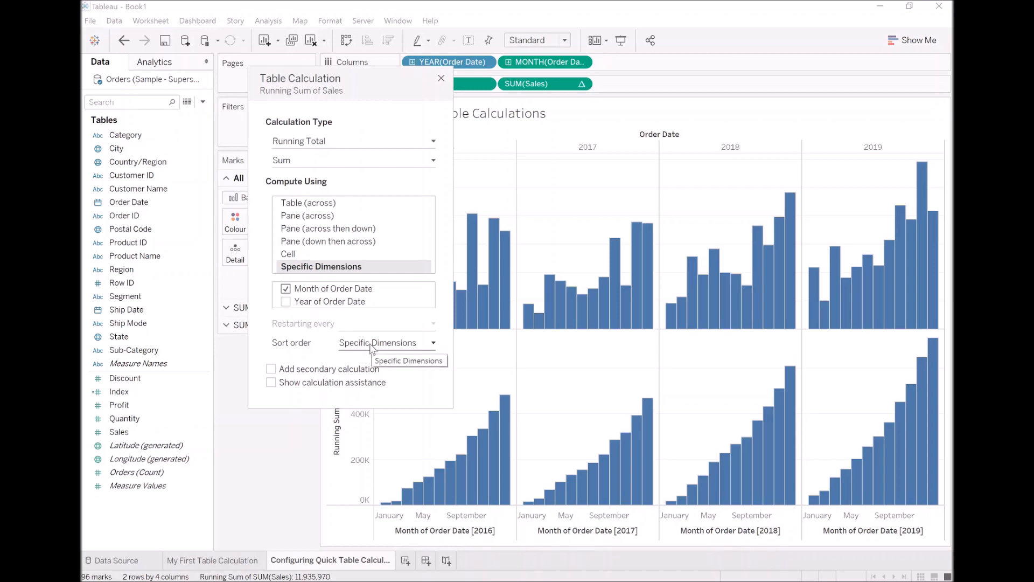
Add then remove a secondary calculation, and show the Calculation Type choices.
{"action": "left_click", "coordinate": [271, 369]}
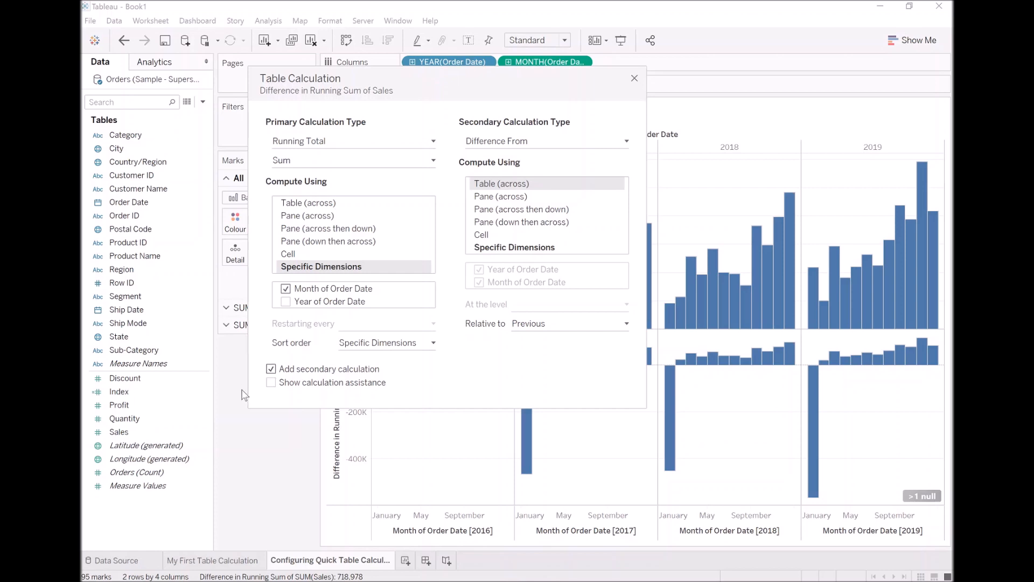
{"action": "left_click", "coordinate": [271, 369]}
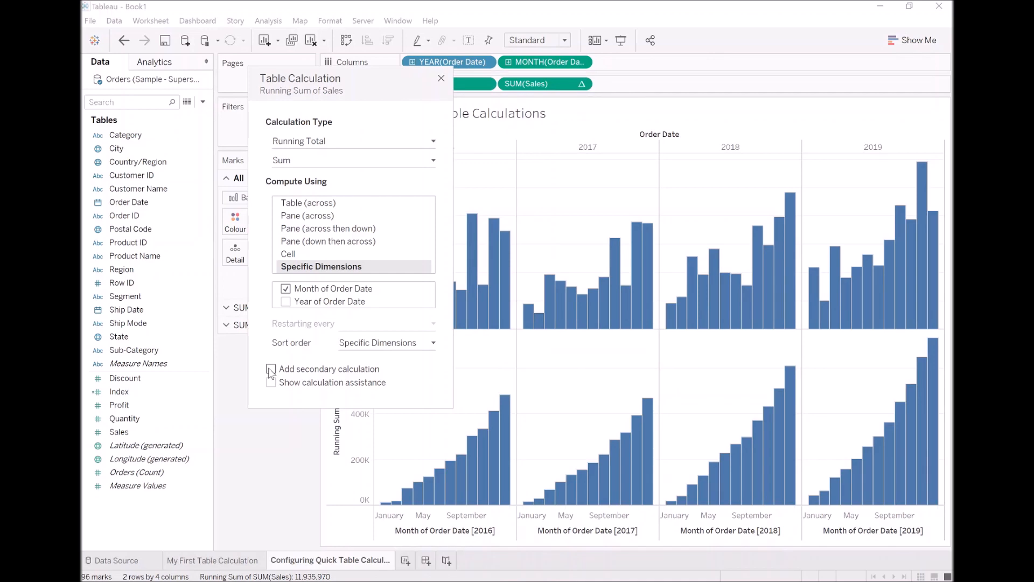
{"action": "left_click", "coordinate": [314, 143]}
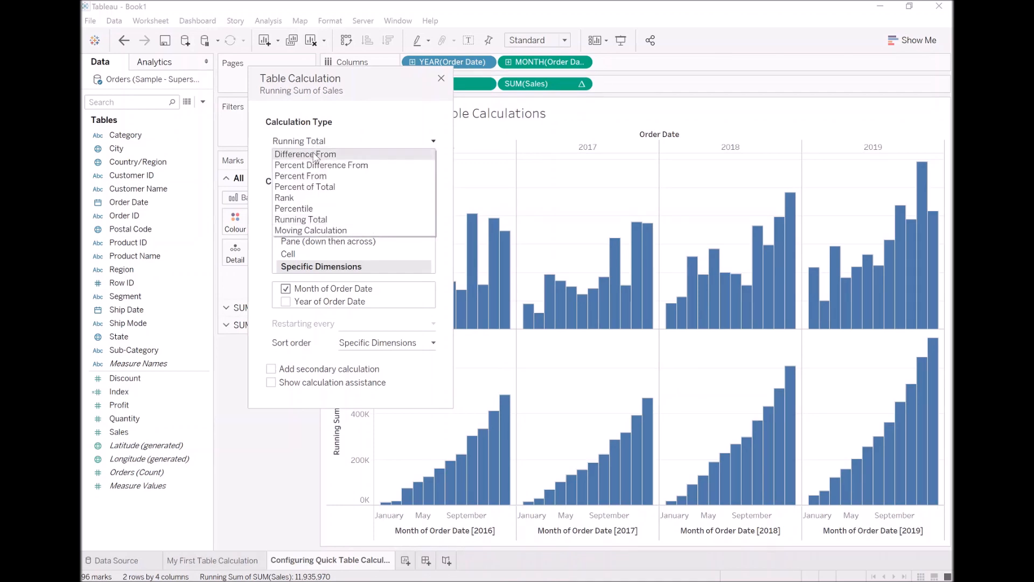
Change to a Moving Calculation summing Sales over the previous 7 values plus the current one.
{"action": "left_click", "coordinate": [331, 230]}
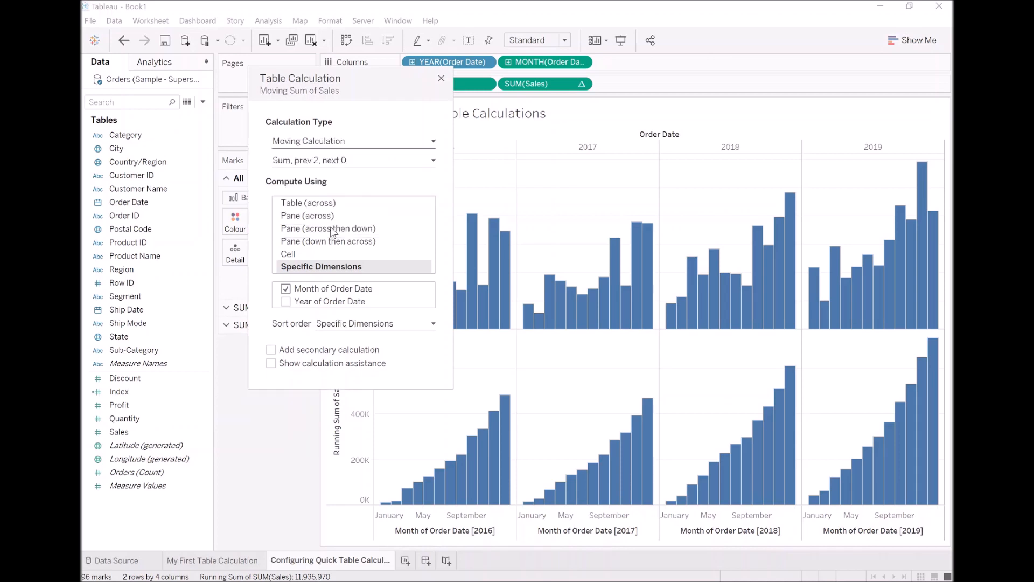
{"action": "left_click", "coordinate": [344, 167]}
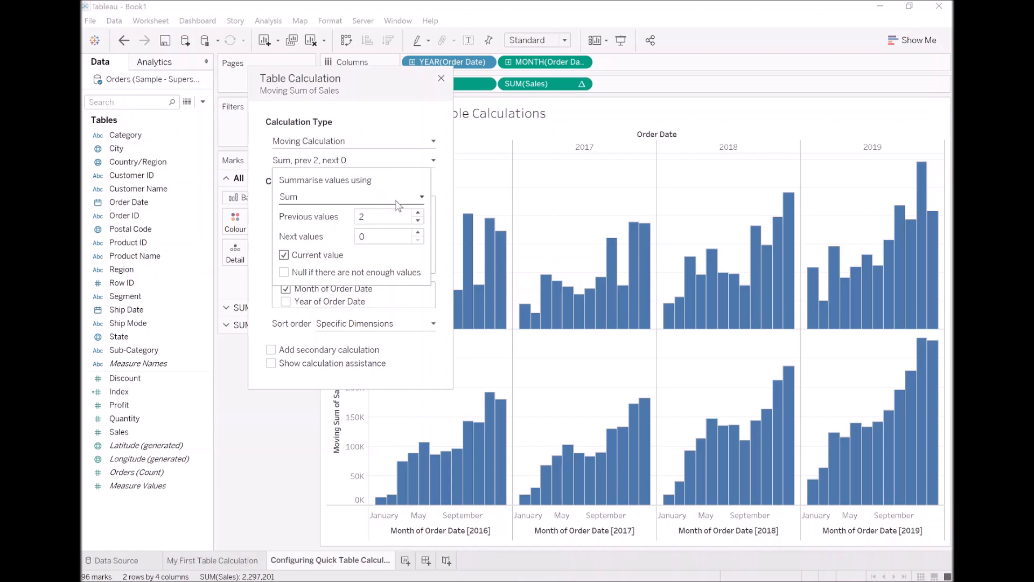
{"action": "left_click", "coordinate": [418, 213]}
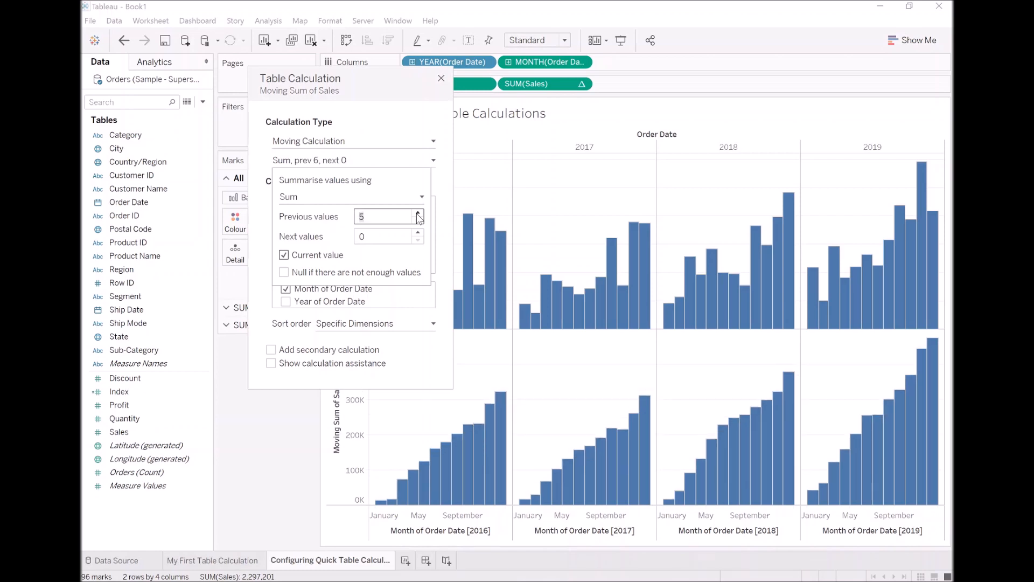
{"action": "left_click", "coordinate": [419, 213]}
{"action": "left_click", "coordinate": [419, 213]}
{"action": "left_click", "coordinate": [419, 214]}
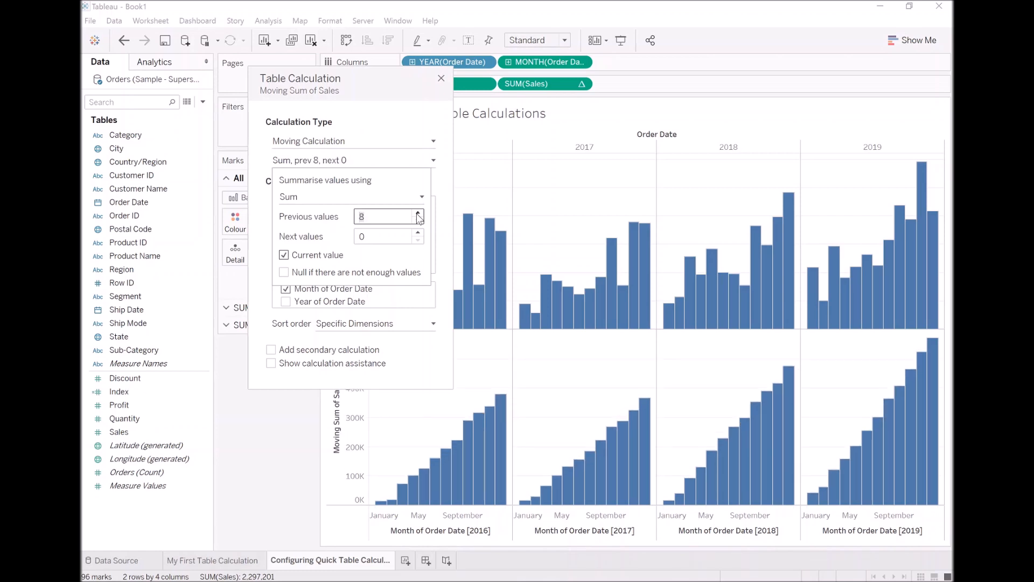
{"action": "left_click", "coordinate": [419, 220]}
{"action": "left_click", "coordinate": [448, 294]}
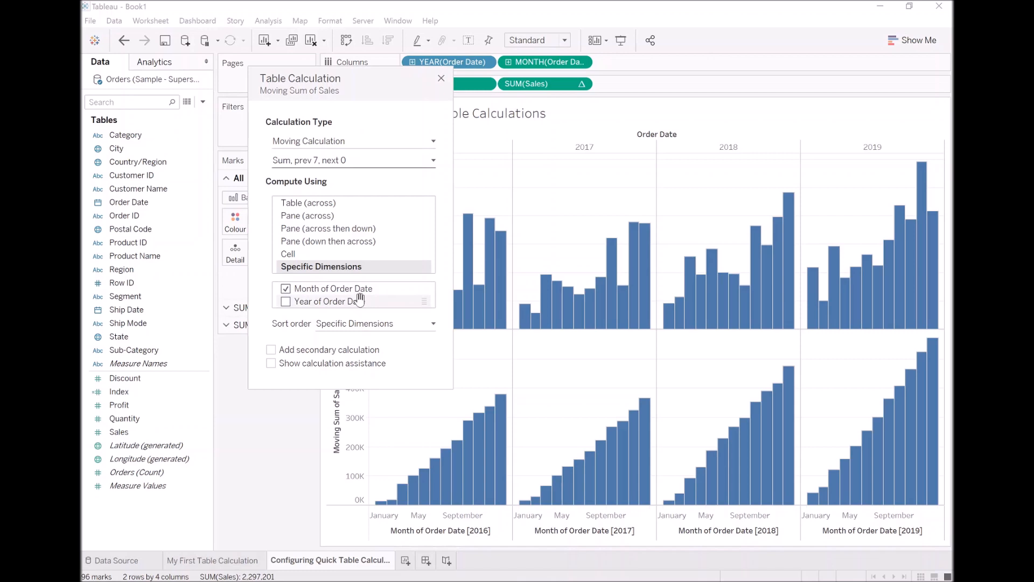
{"action": "left_click", "coordinate": [349, 144]}
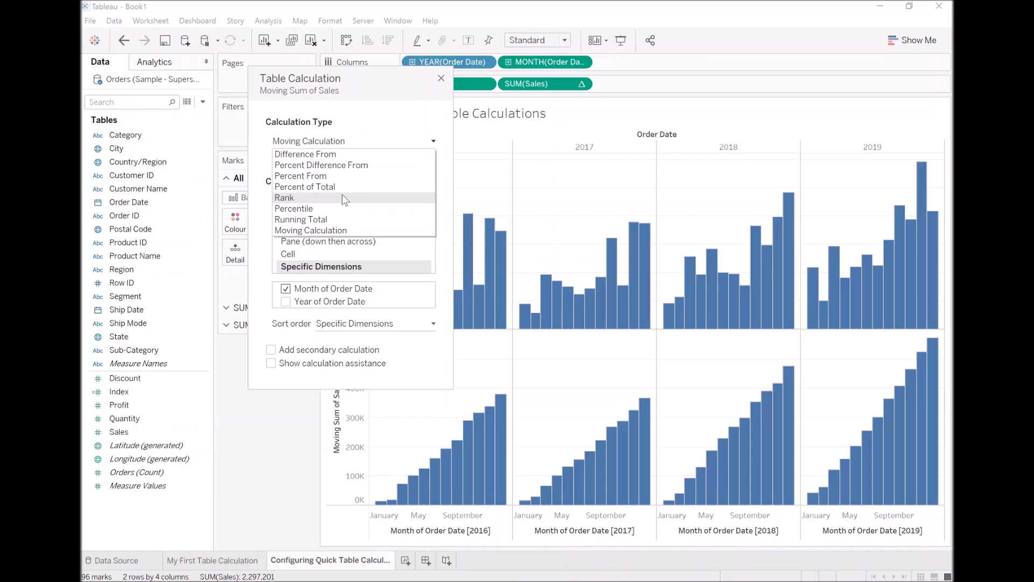
{"action": "left_click", "coordinate": [383, 113]}
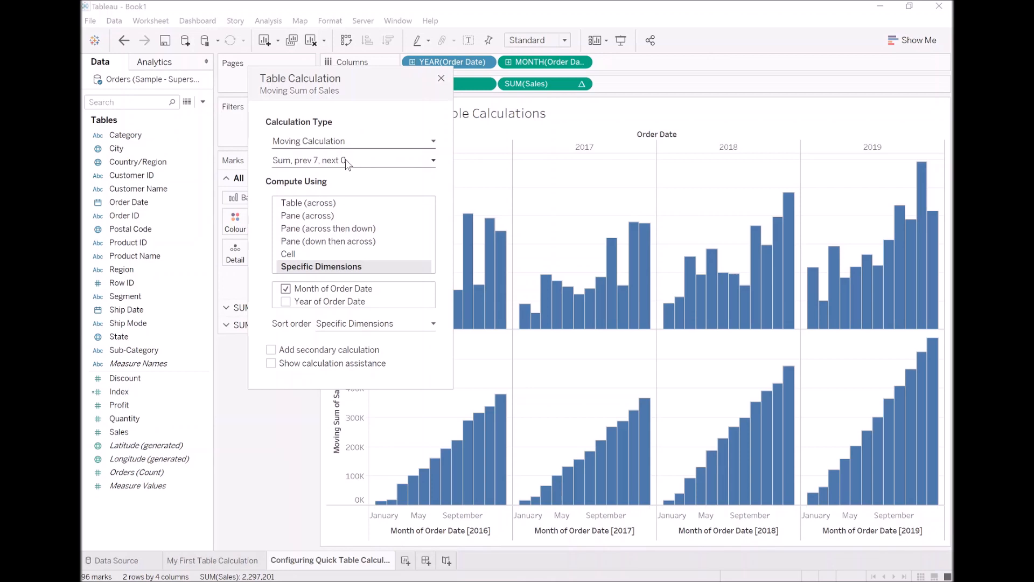
Switch the calculation to Rank, descending with Competition ties, and close the Table Calculation dialog.
{"action": "left_click", "coordinate": [354, 144]}
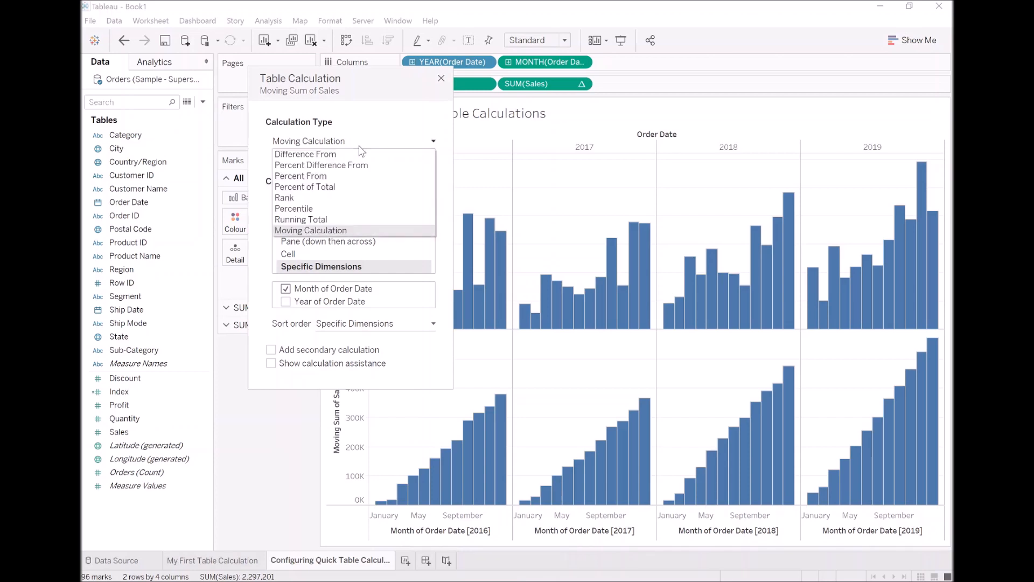
{"action": "left_click", "coordinate": [328, 199]}
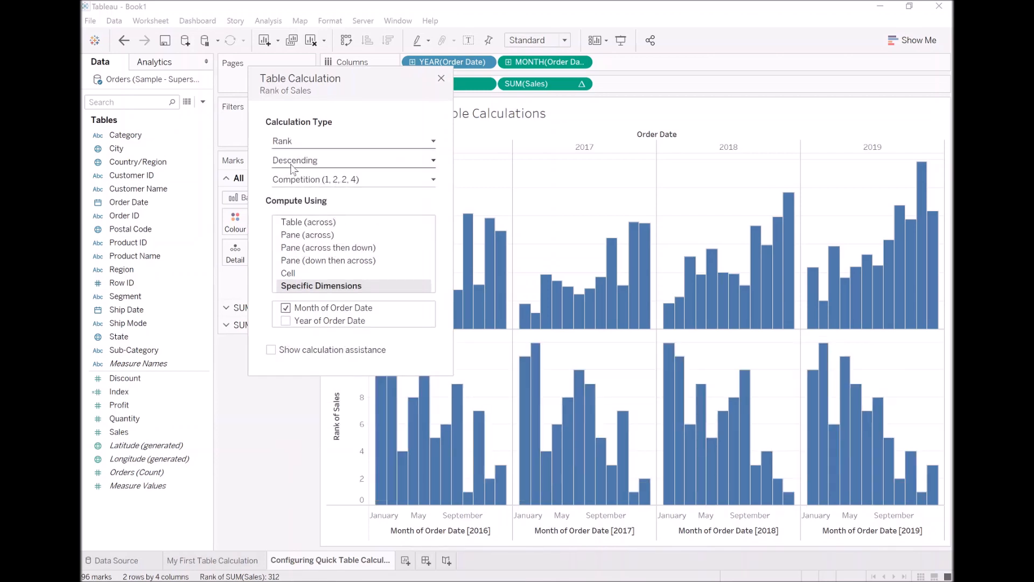
{"action": "left_click", "coordinate": [335, 182]}
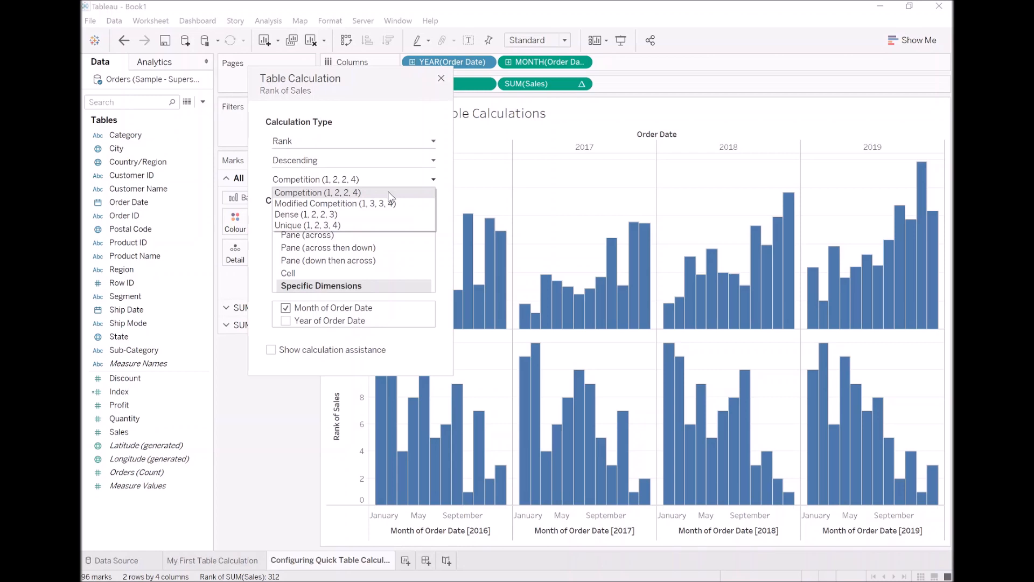
{"action": "left_click", "coordinate": [388, 175]}
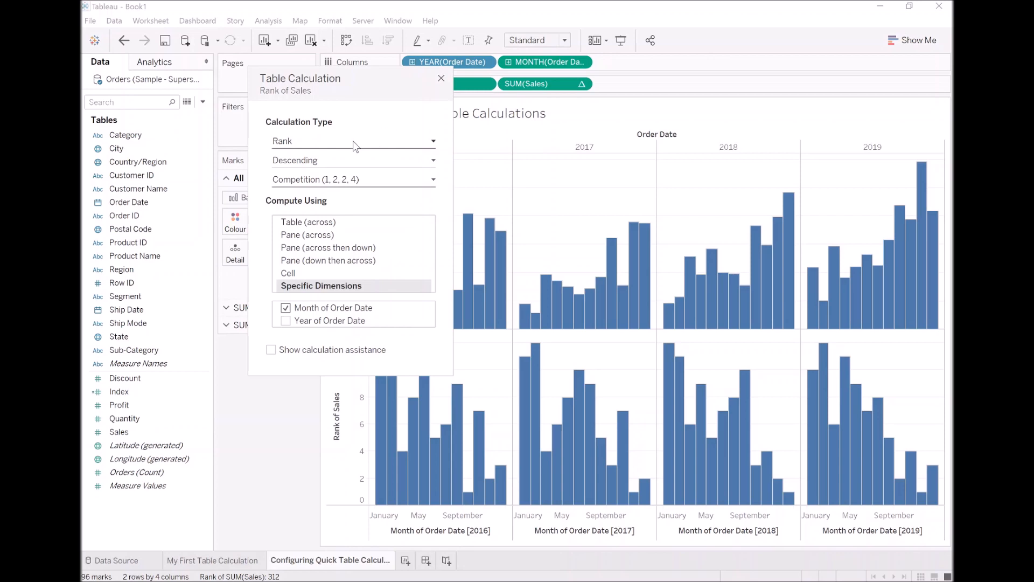
{"action": "left_click", "coordinate": [354, 140]}
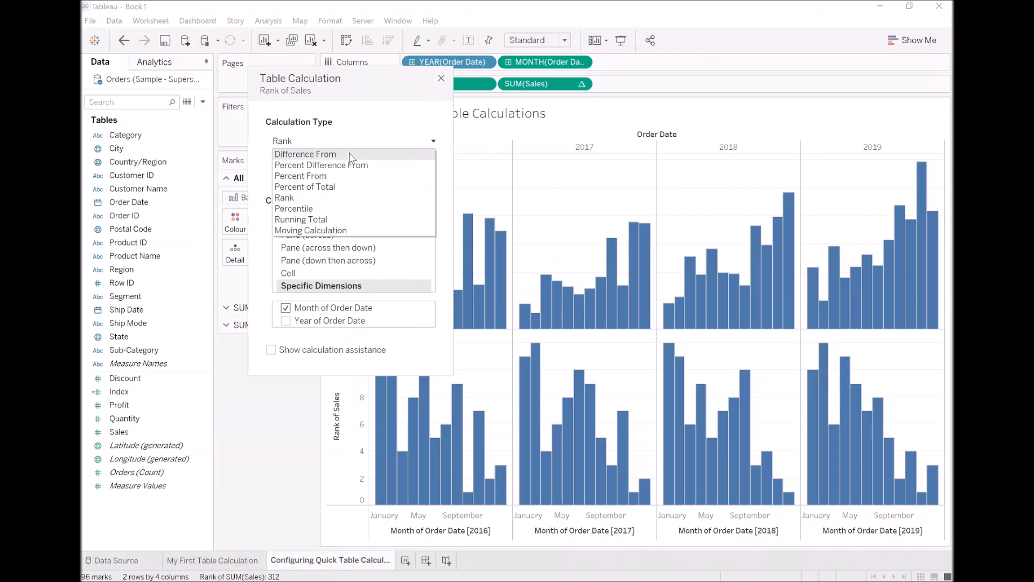
{"action": "left_click", "coordinate": [359, 115]}
{"action": "left_click_drag", "start_coordinate": [361, 95], "coordinate": [267, 134]}
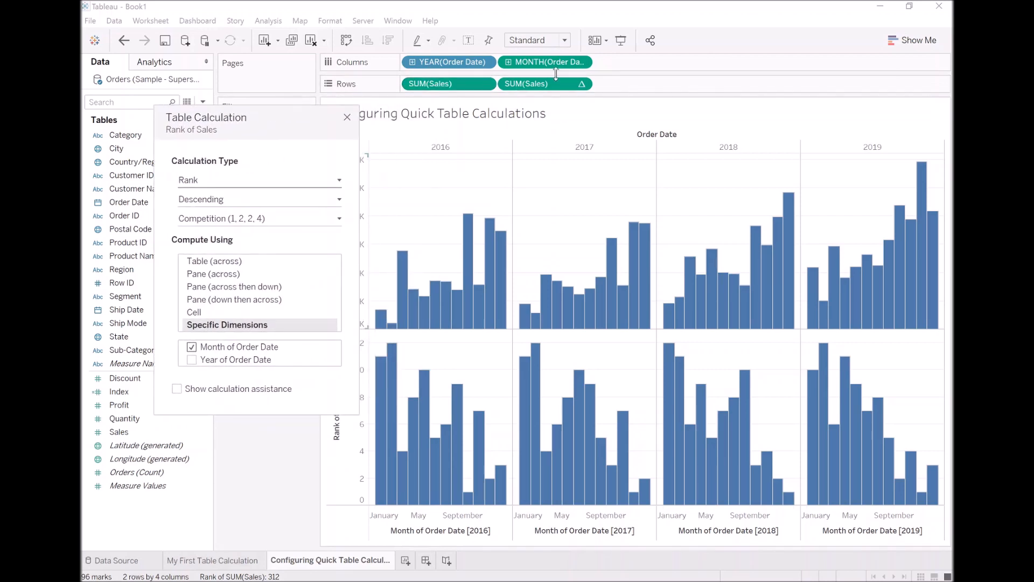
{"action": "left_click", "coordinate": [347, 117]}
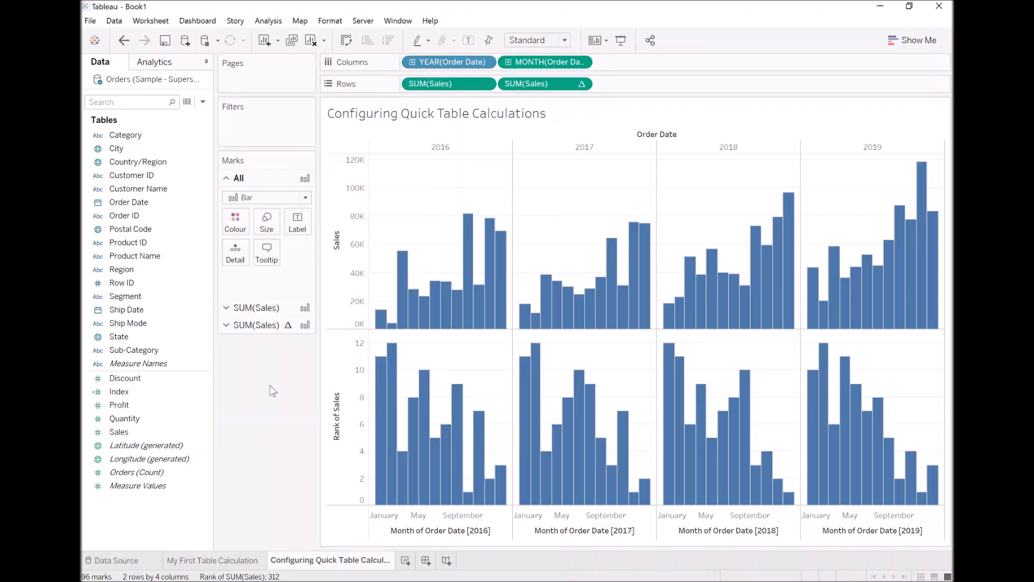